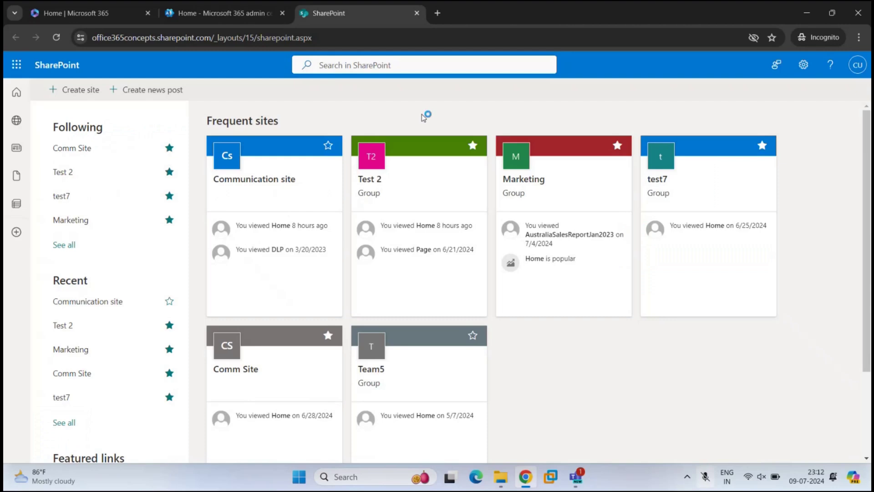
Switch to the Microsoft 365 home page and open SharePoint from its list of apps
left_click(90, 14)
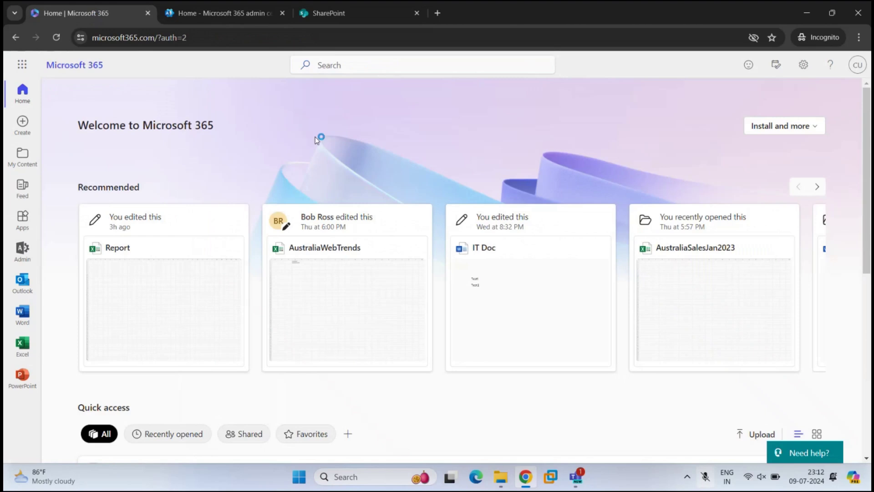
left_click(22, 67)
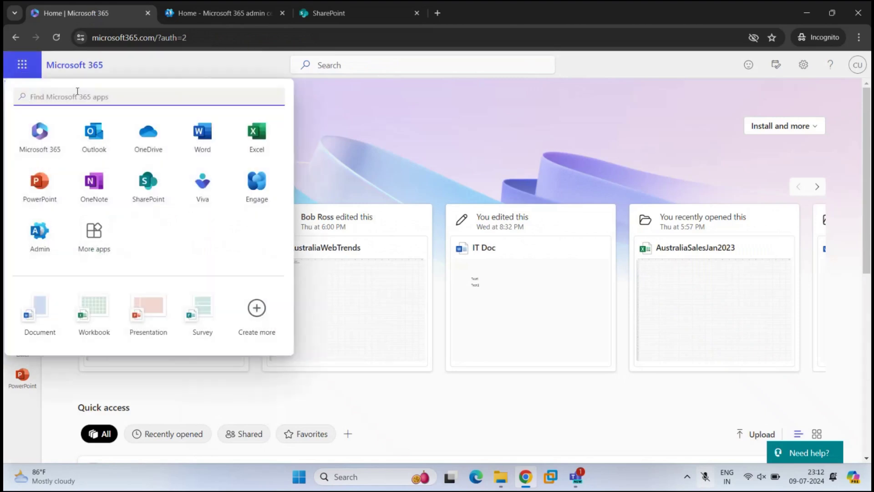
left_click(148, 184)
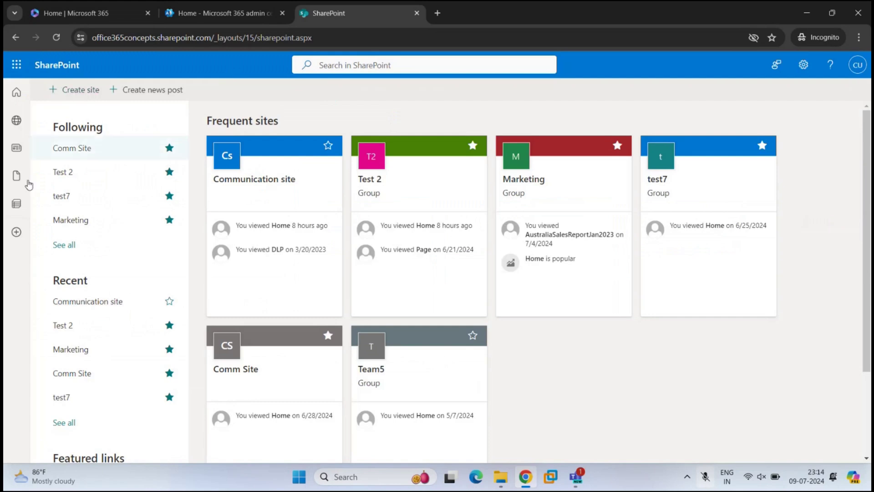
Start creating a new SharePoint site and choose Team site as the site type
left_click(18, 235)
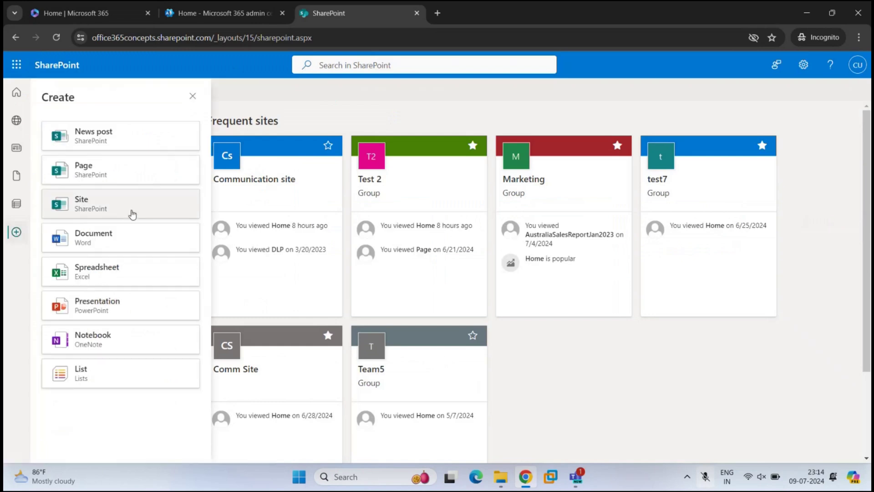
left_click(133, 214)
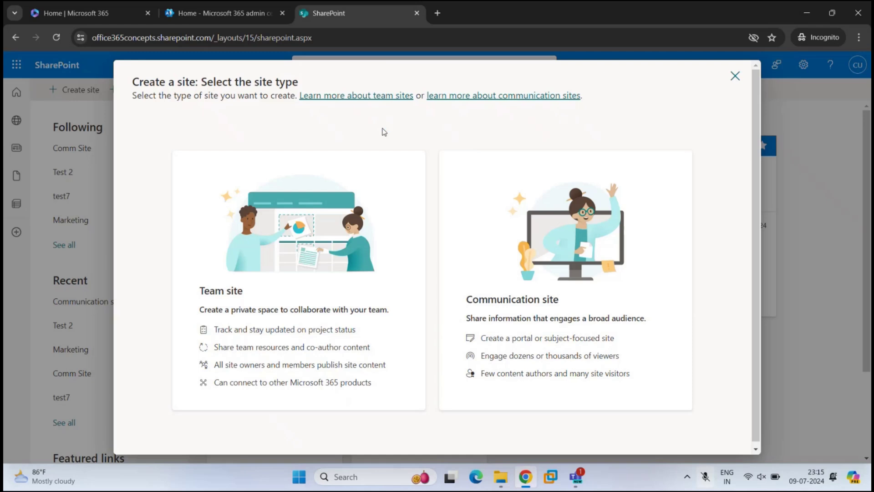
left_click(313, 215)
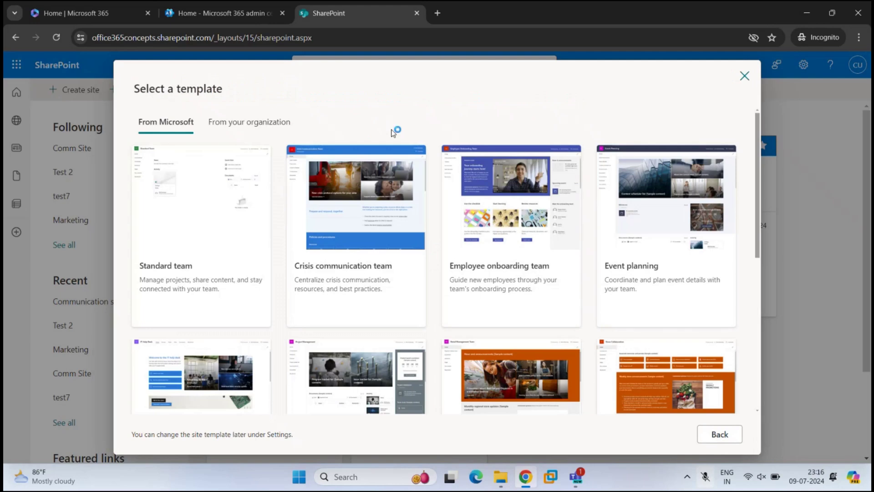
Look through the Microsoft and organization site templates and apply the Standard team template to the new site
scroll(416, 245, "down", 1)
scroll(416, 245, "down", 1)
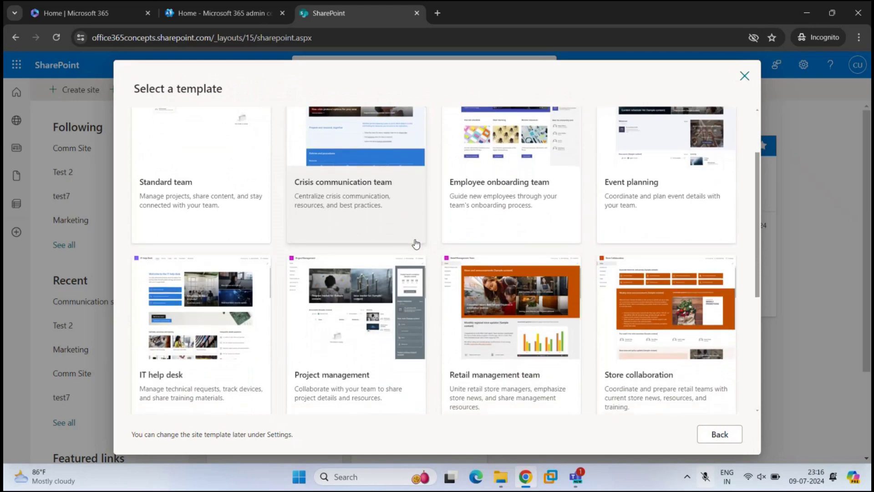
scroll(415, 245, "up", 2)
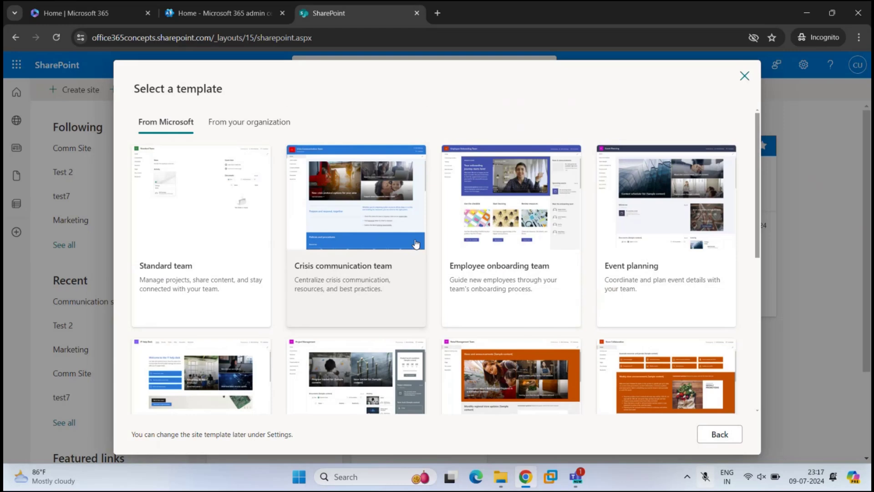
left_click(256, 129)
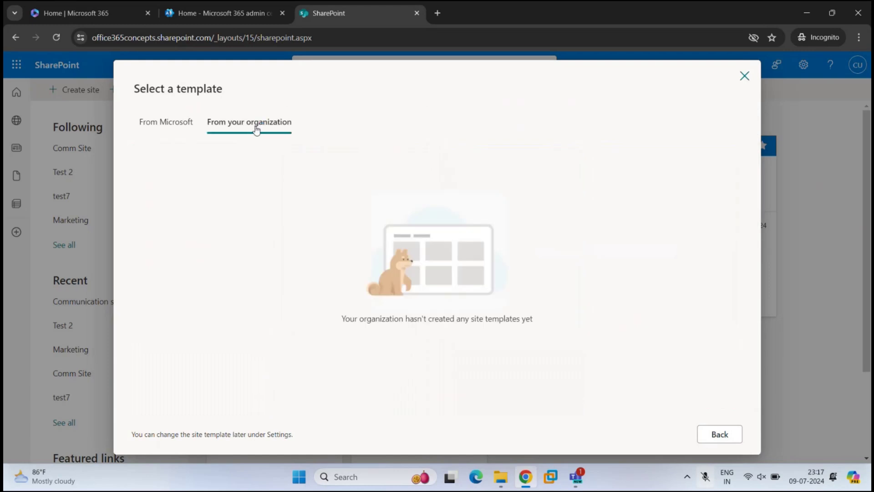
left_click(159, 126)
left_click(170, 191)
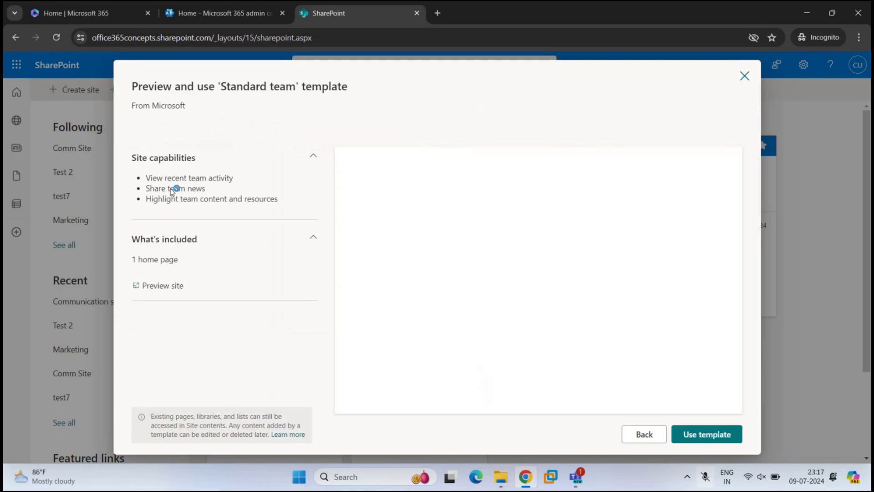
left_click(703, 436)
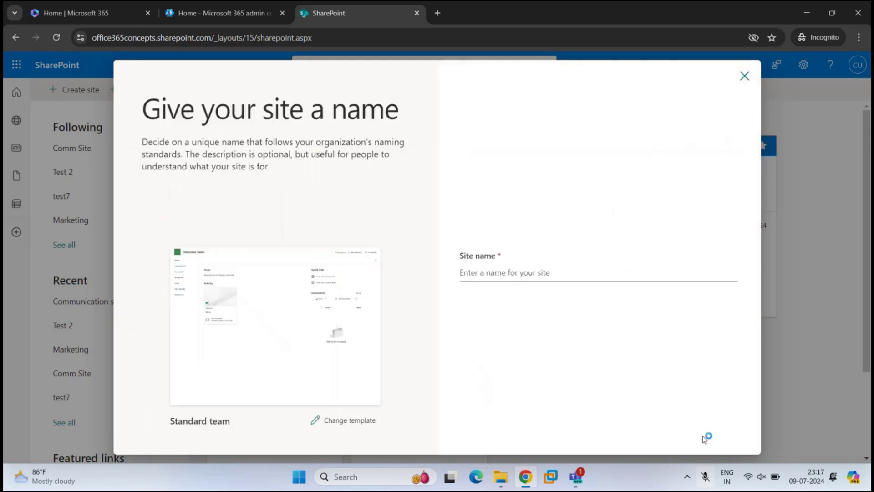
Name the new site IT and check the name's availability
left_click(518, 276)
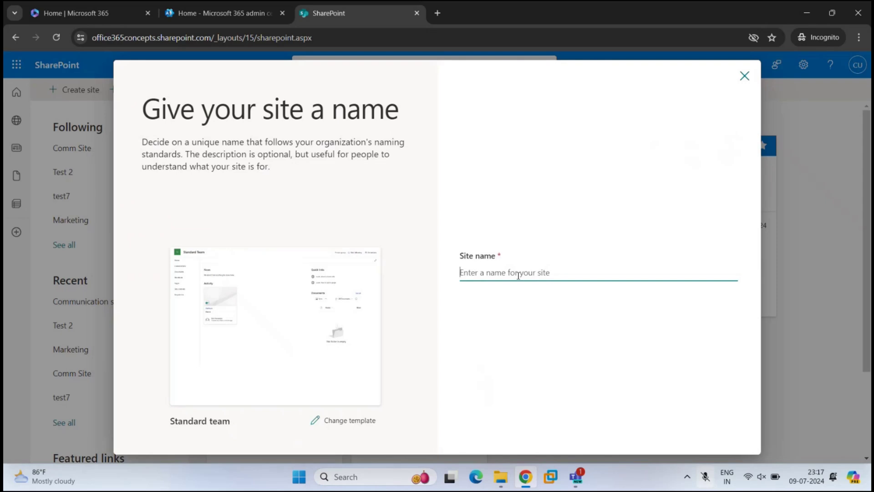
type("IT")
left_click_drag(455, 197, 530, 198)
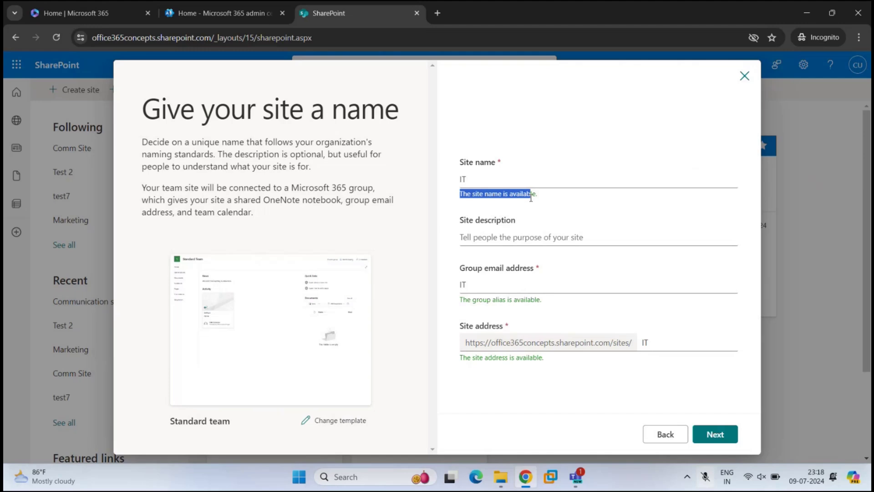
left_click(451, 202)
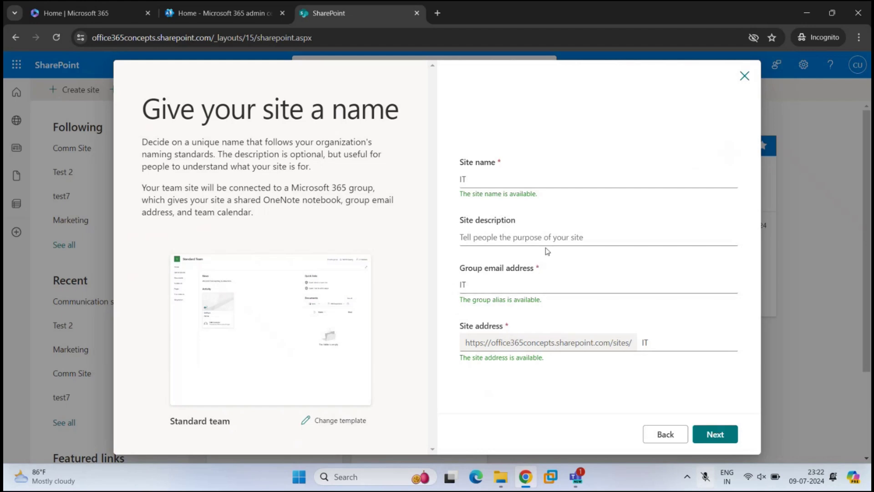
Change the site's group email address alias to ITDepartment
left_click(483, 287)
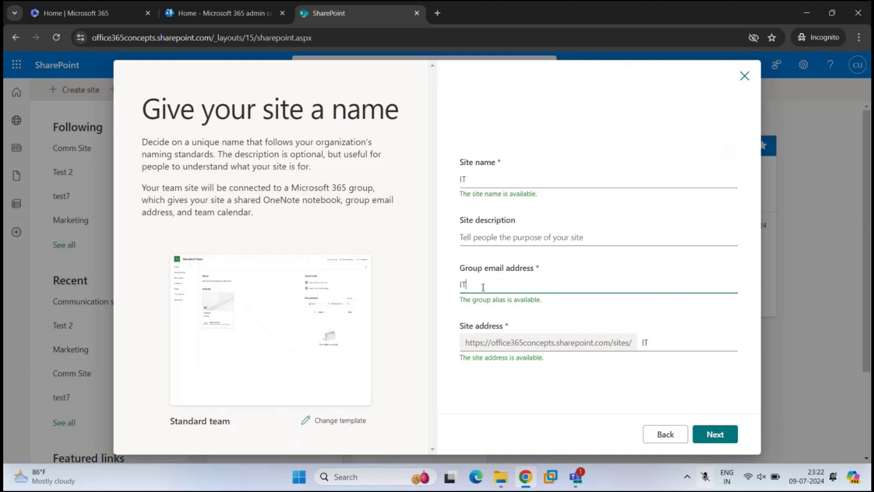
type("Department")
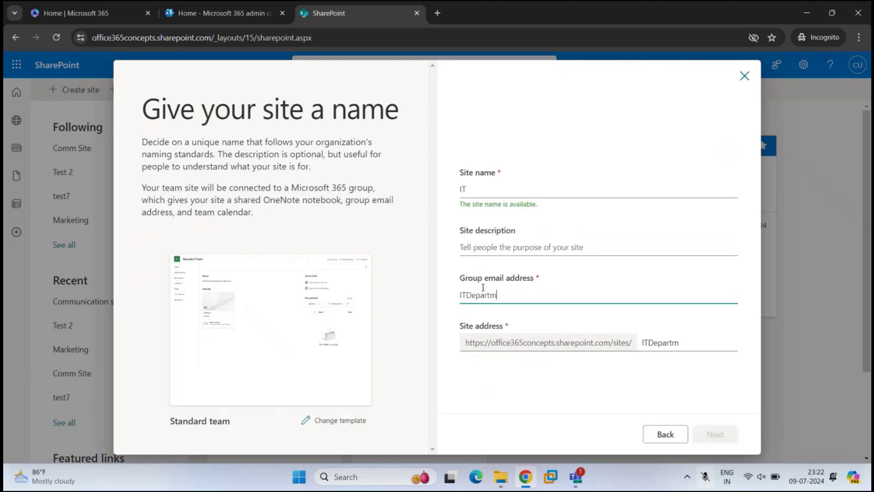
left_click(559, 309)
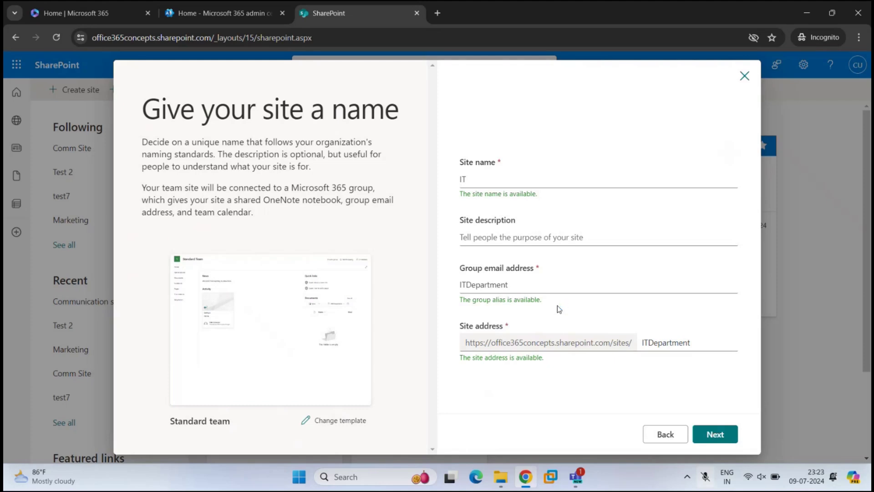
Switch to the Microsoft 365 admin center and check the organization's domains and which one is the default
left_click(230, 13)
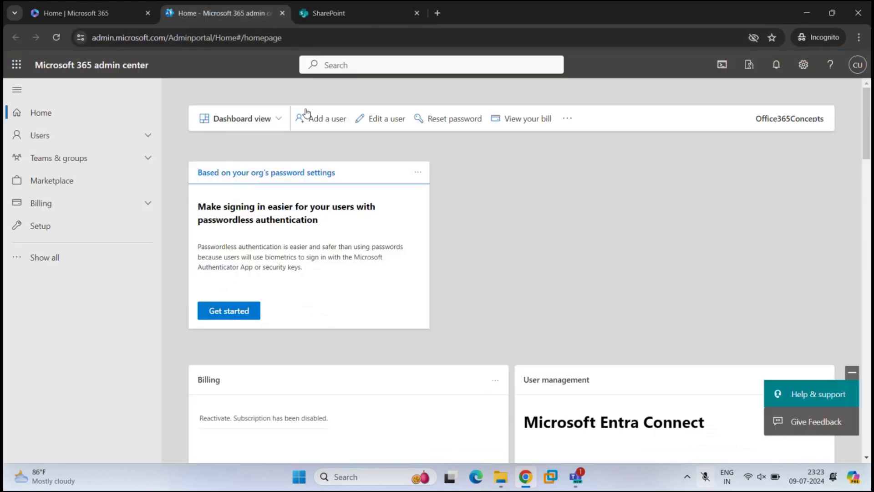
left_click(45, 258)
scroll(92, 255, "down", 1)
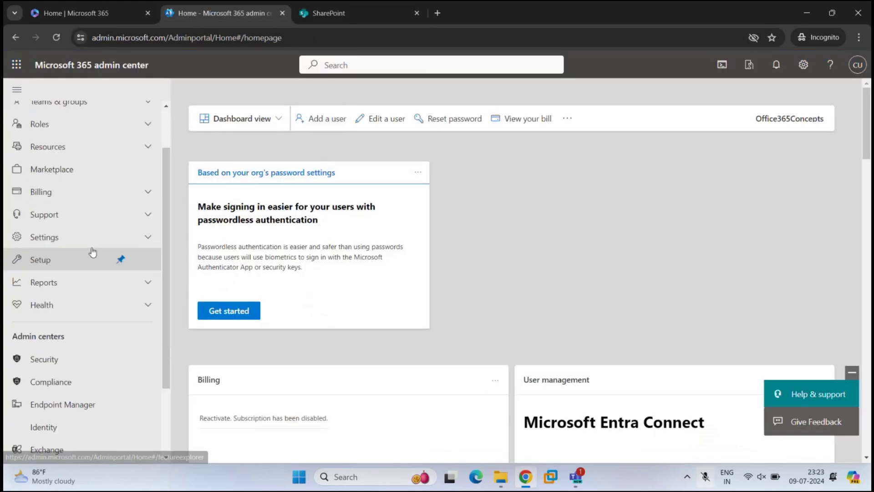
left_click(83, 242)
left_click(69, 259)
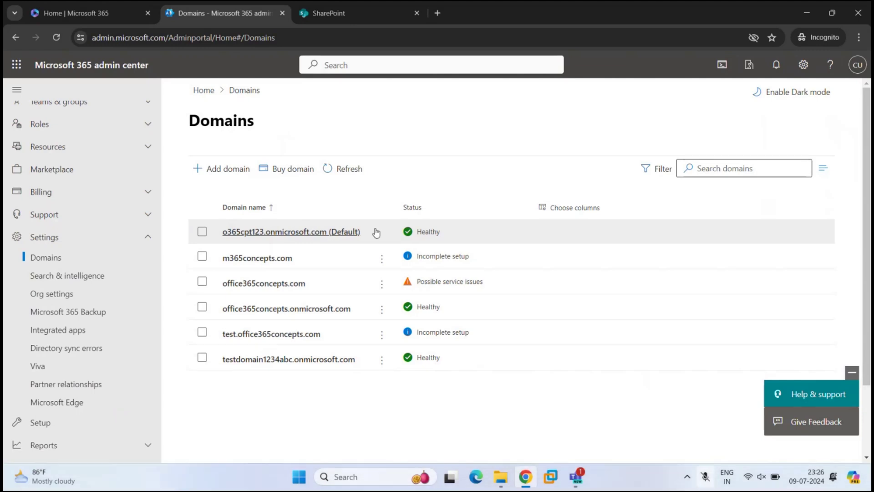
Return to the SharePoint site form and enter the site description "This site is for IT department."
left_click(328, 13)
left_click(485, 242)
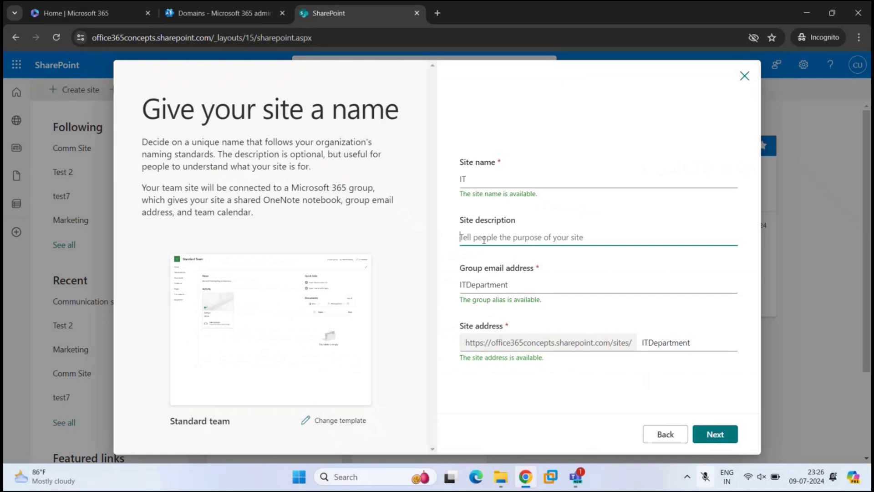
type("This s")
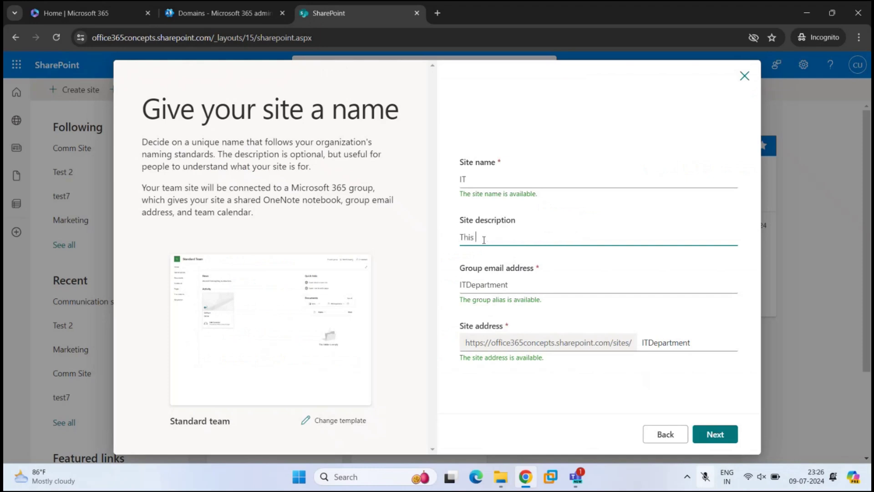
type("ite is for IT department.")
Examine the parts of the site address: the tenant name, the sharepoint domain, the sites path and the site's own part
left_click_drag(459, 325, 504, 336)
left_click(499, 371)
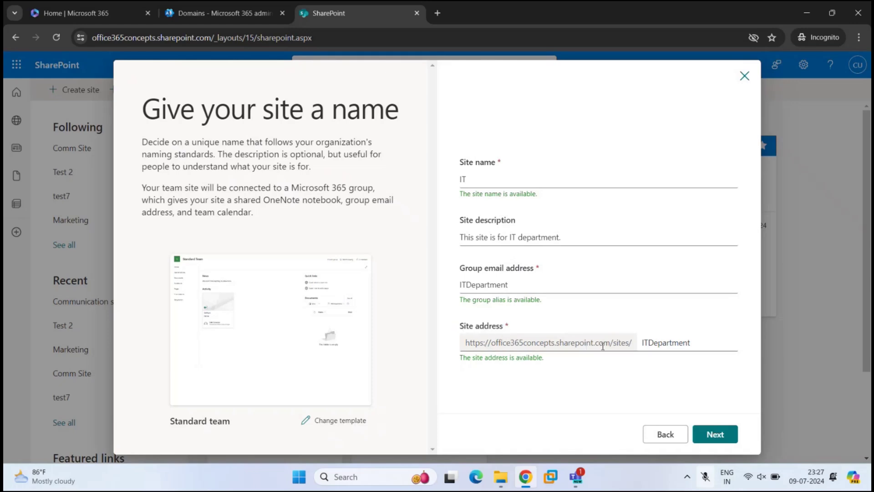
left_click_drag(492, 342, 557, 343)
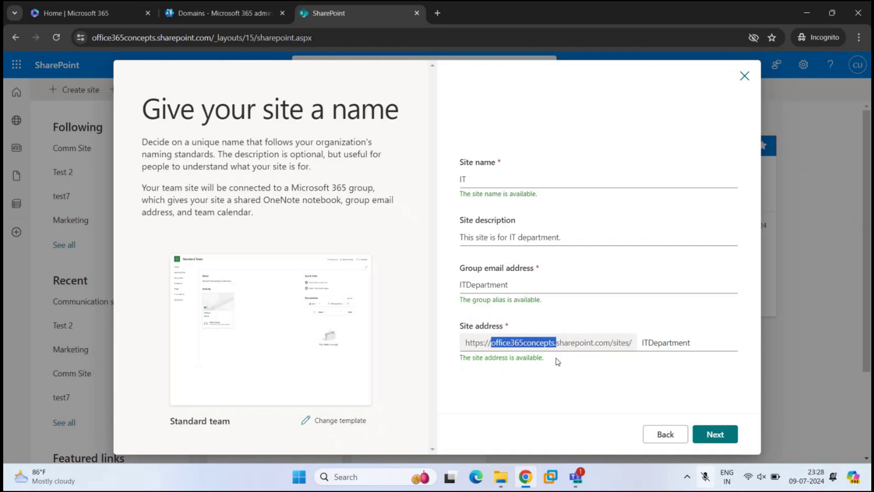
left_click_drag(556, 342, 595, 340)
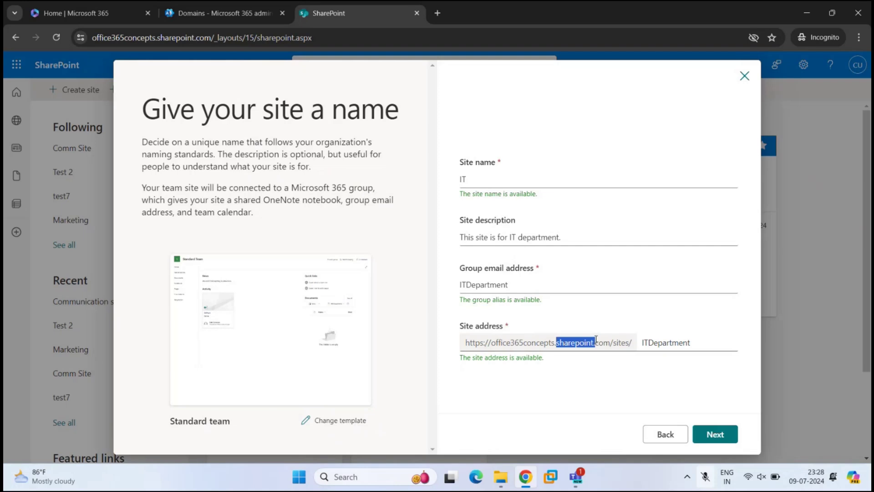
left_click_drag(613, 342, 633, 343)
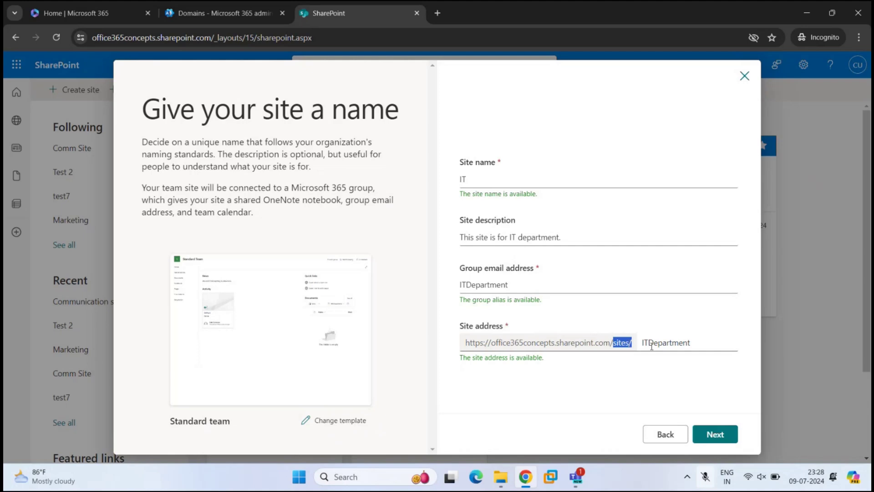
left_click_drag(693, 343, 642, 343)
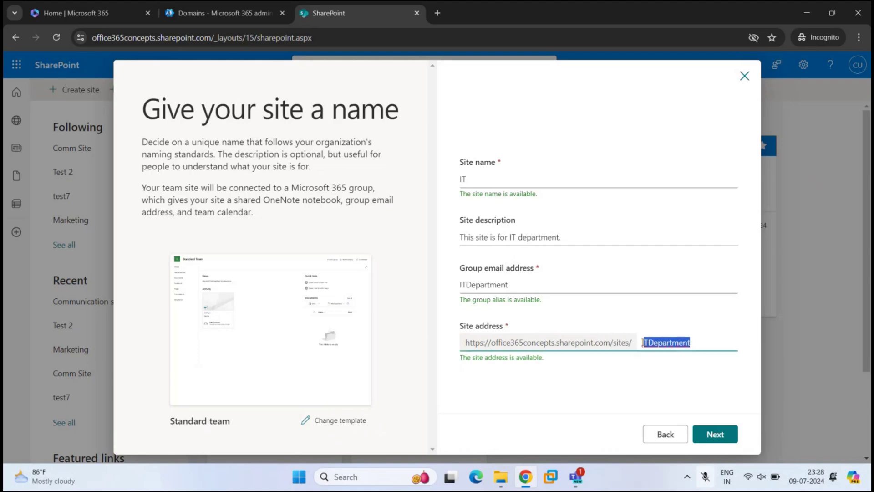
left_click(607, 367)
Shorten the final part of the site address to IT and continue to the language and privacy options
left_click(705, 341)
left_click_drag(706, 342, 648, 342)
key("BackSpace")
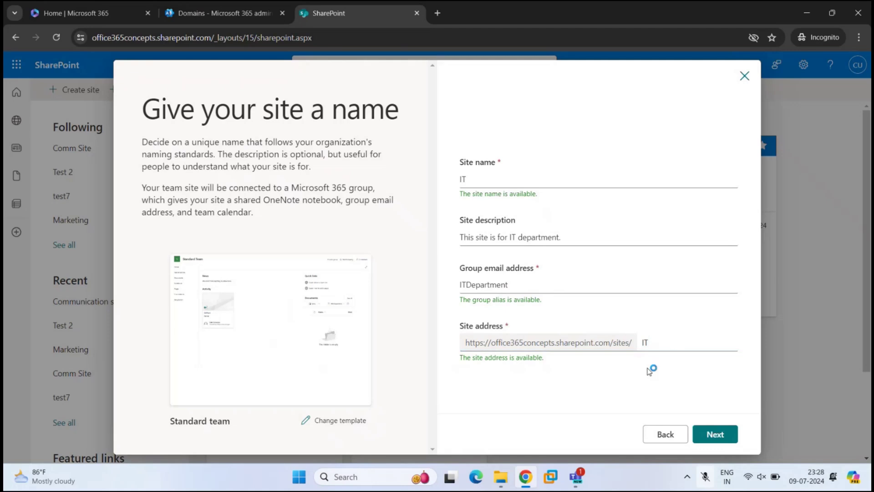
left_click_drag(464, 343, 639, 343)
left_click(645, 343)
left_click(609, 367)
left_click(730, 441)
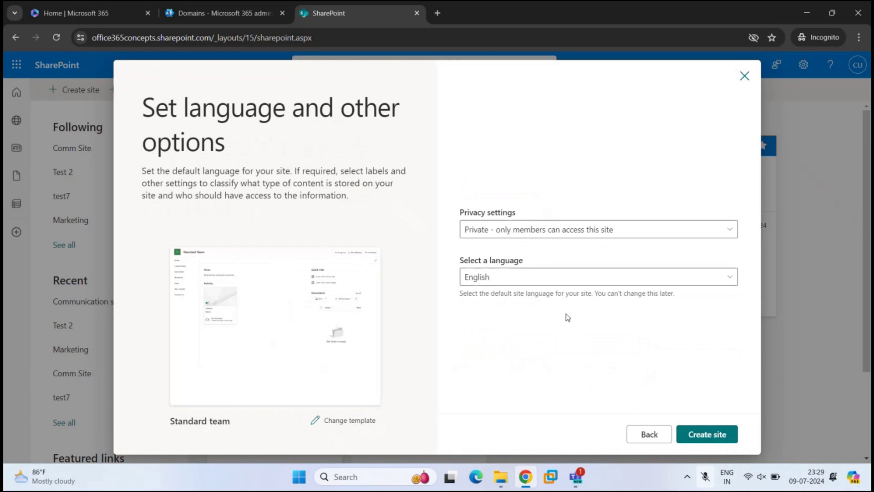
Keep the privacy as "Private - only members can access this site" with English as the language, and create the site
left_click(532, 231)
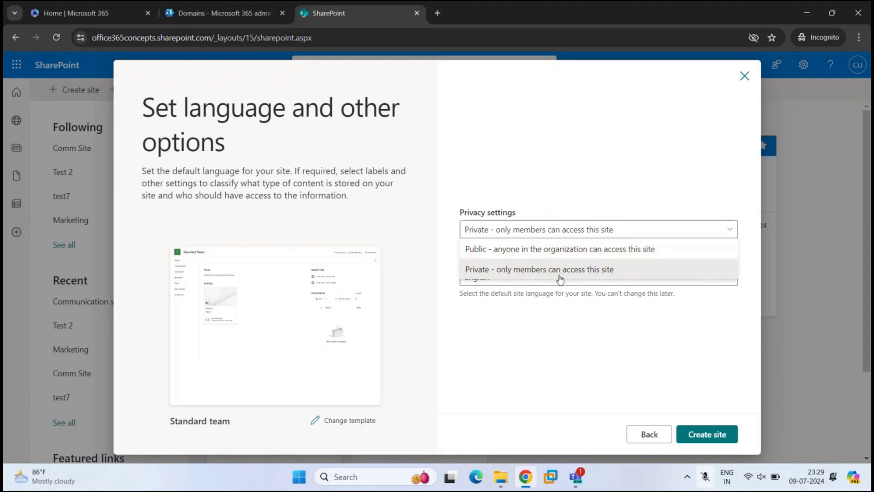
left_click(560, 270)
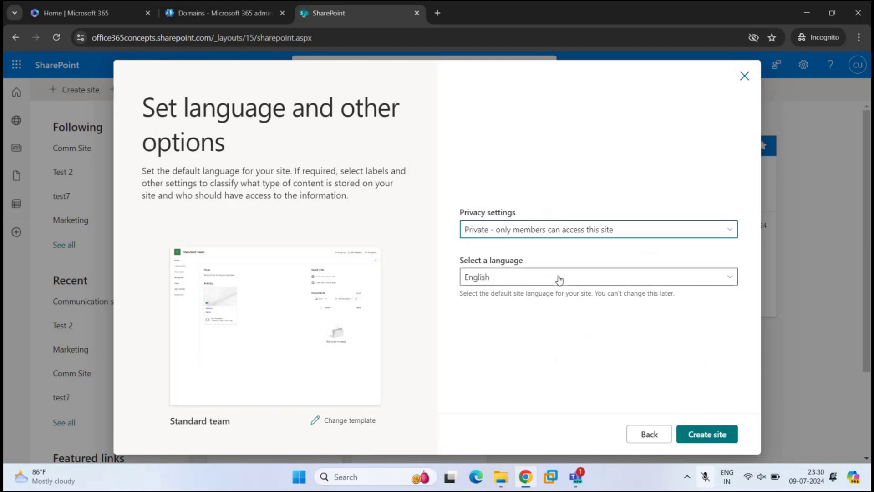
left_click(525, 279)
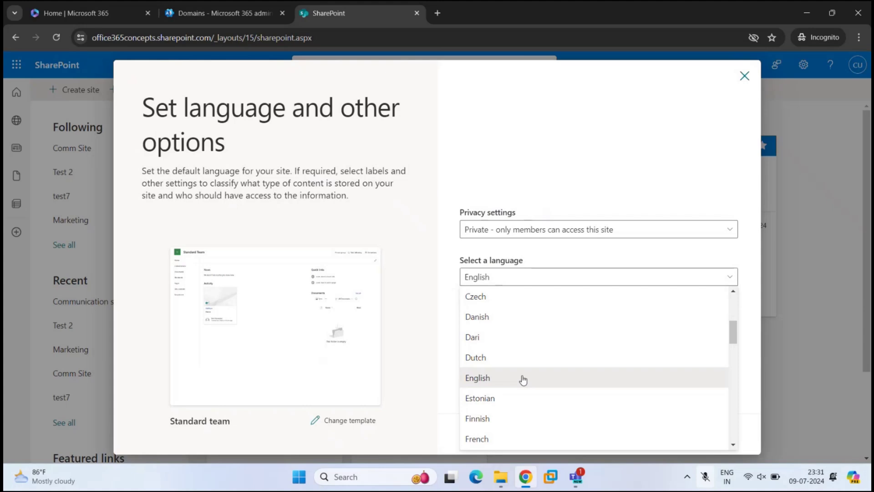
left_click(523, 380)
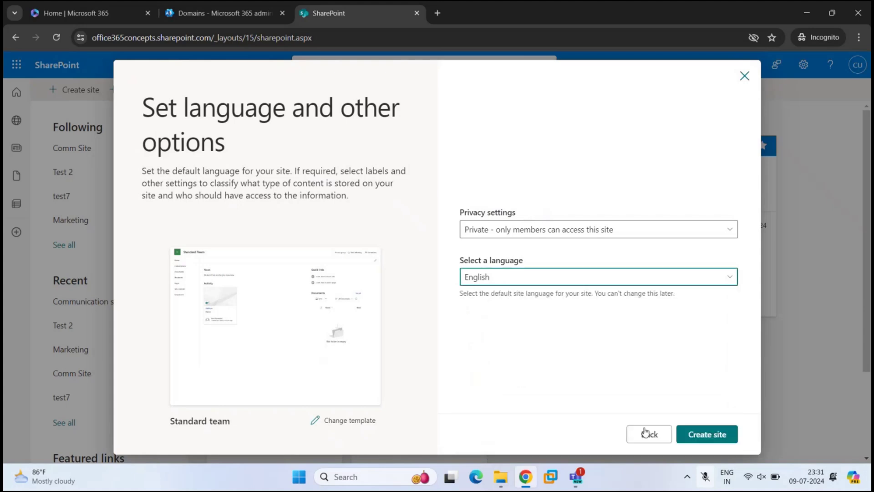
left_click(701, 435)
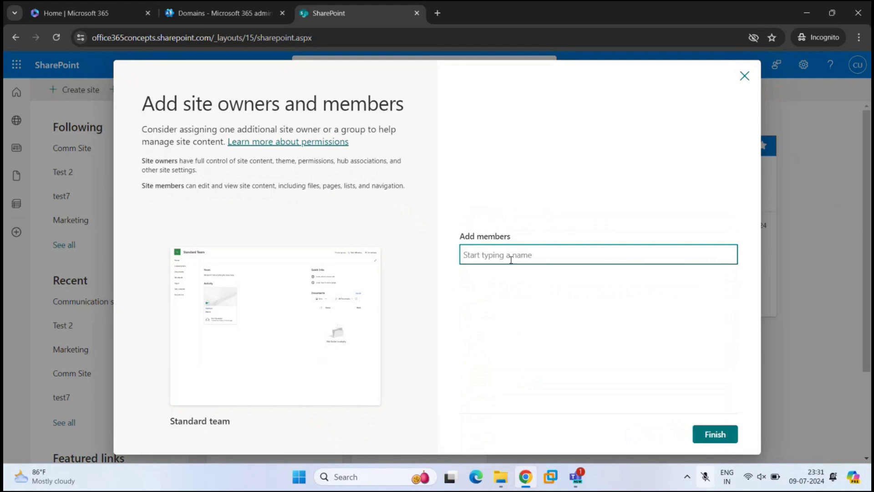
Add four members to the site, including Team1 and Team2, make the first one an owner, and finish the site setup
type("concepts")
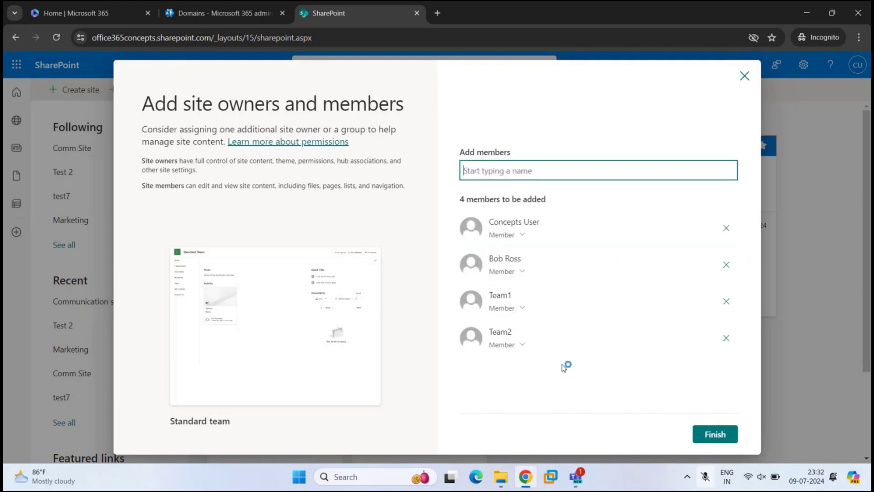
left_click(522, 236)
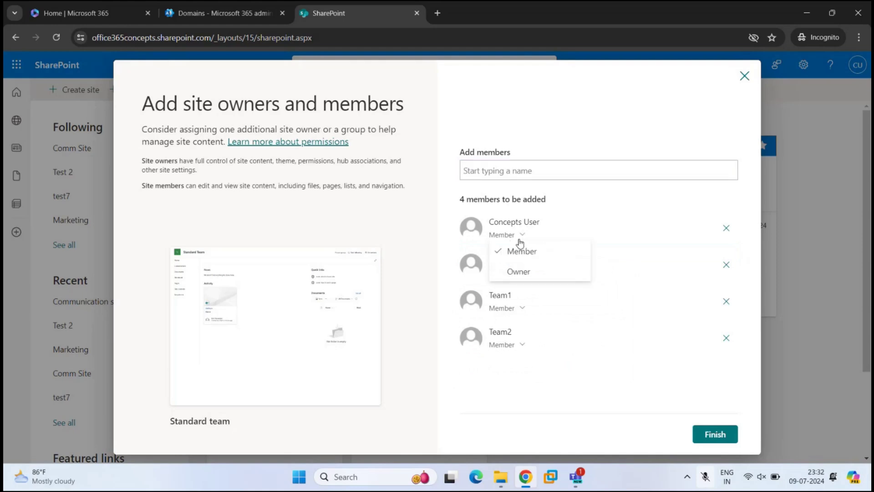
left_click(507, 273)
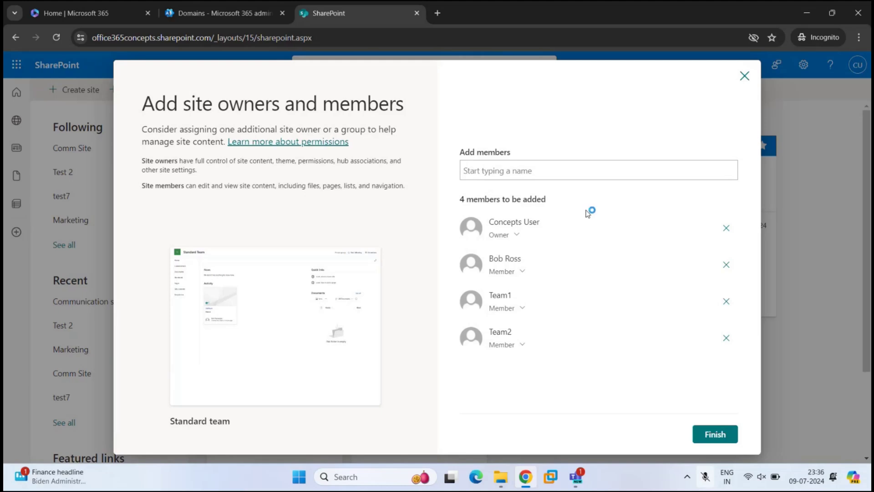
left_click(697, 438)
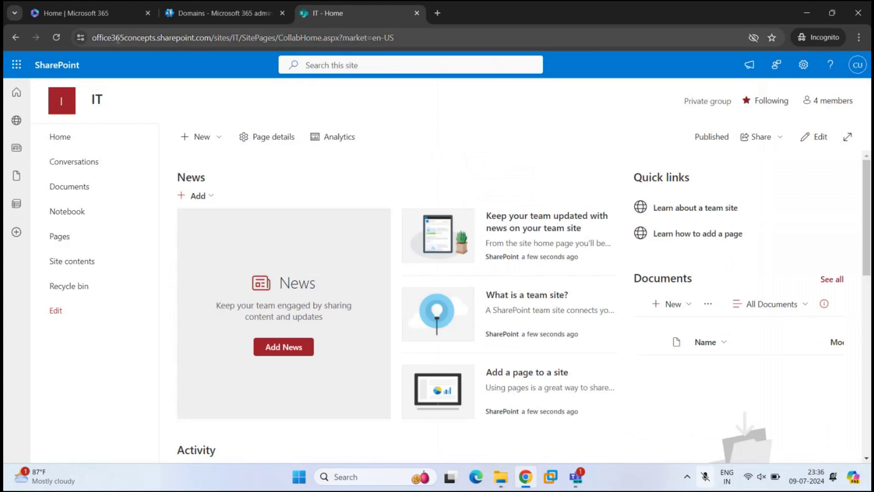
Examine the domain, sites path and IT part of the new site's address, and return to the SharePoint start page
left_click_drag(96, 38, 237, 39)
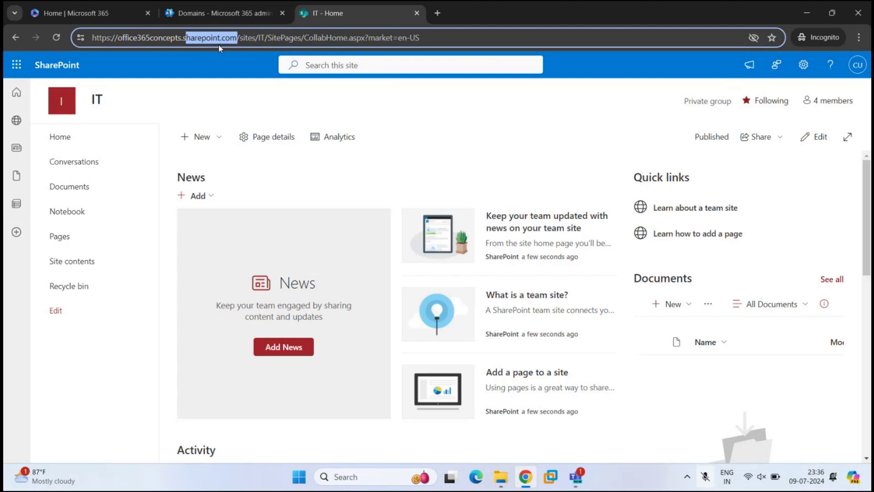
double_click(247, 38)
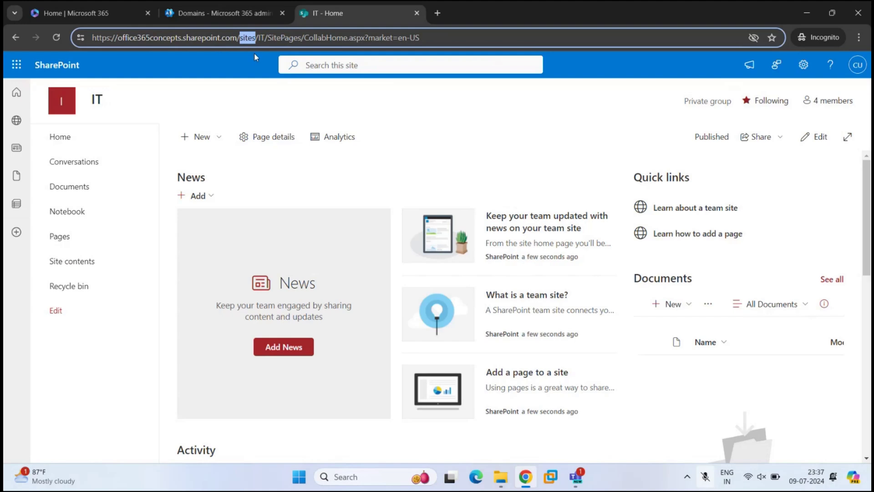
double_click(262, 38)
left_click(117, 104)
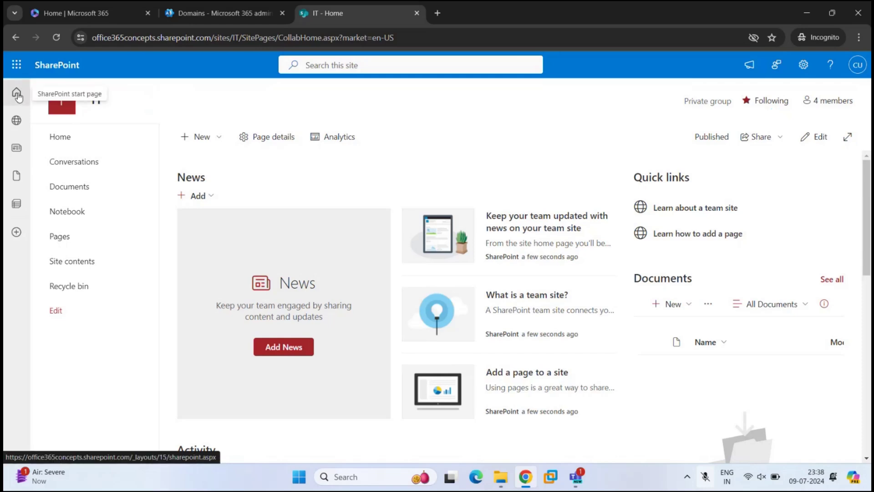
left_click(99, 102)
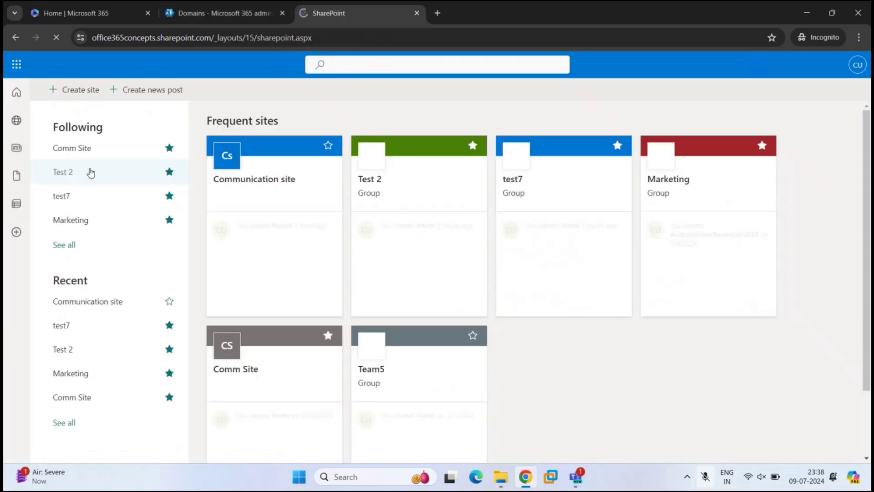
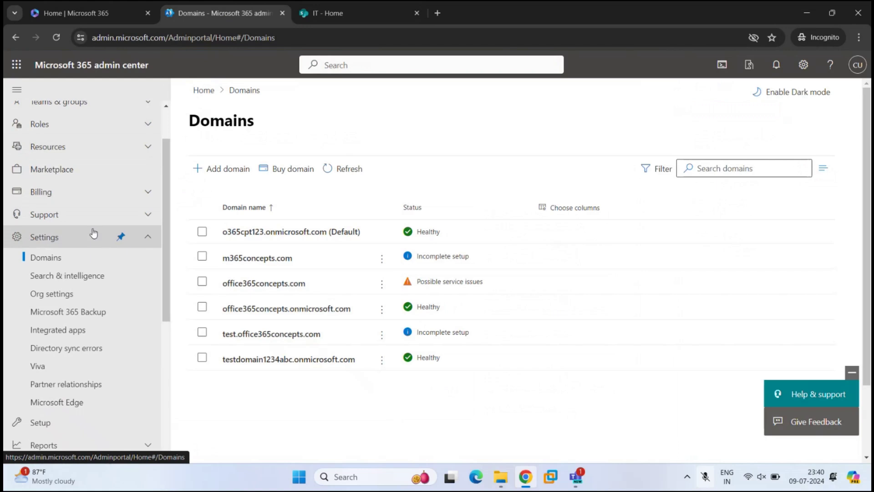
Open the IT group's details from the active teams and groups in the Microsoft 365 admin center
scroll(69, 182, "up", 2)
left_click(50, 159)
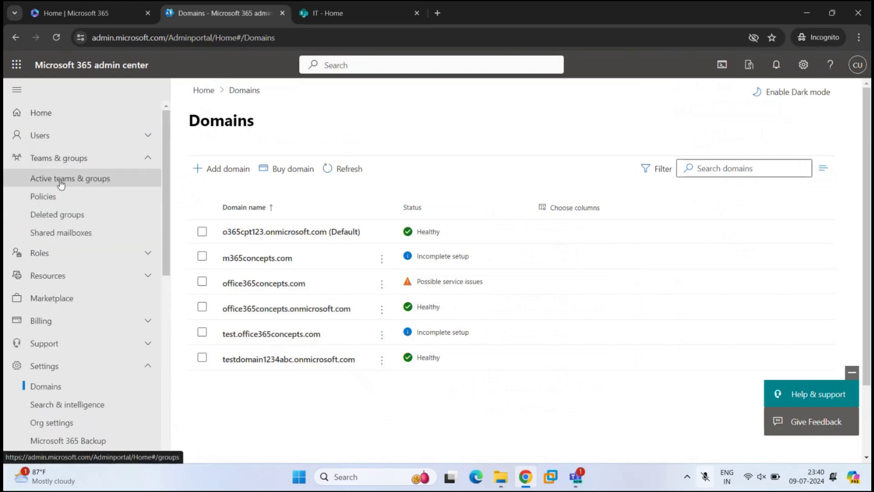
left_click(62, 180)
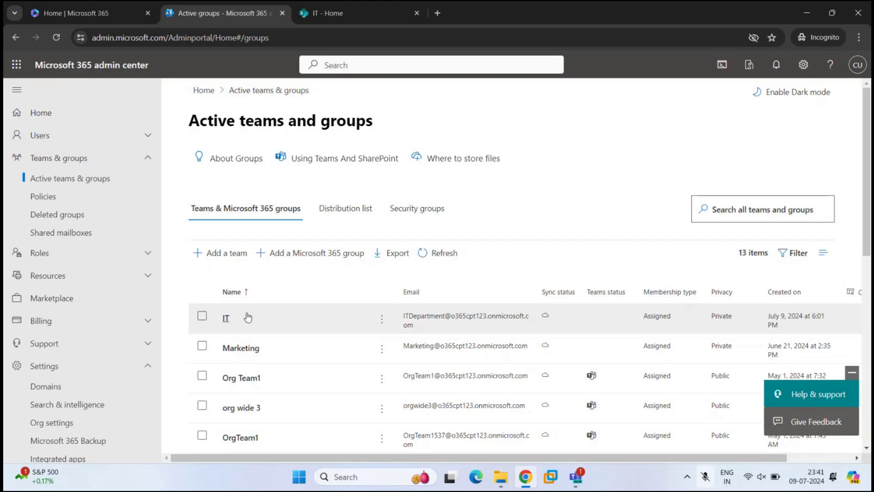
left_click(226, 318)
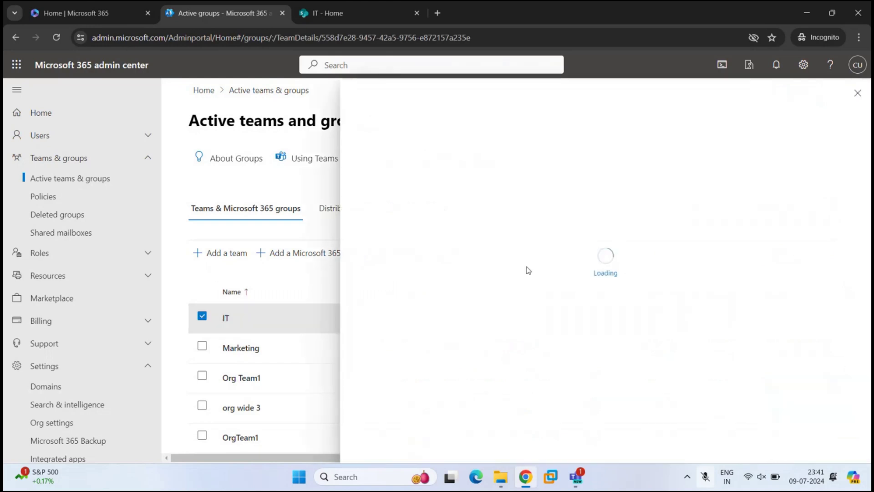
Examine the IT group's site info, open its linked SharePoint site, and check the group's primary email address
left_click_drag(354, 378, 404, 381)
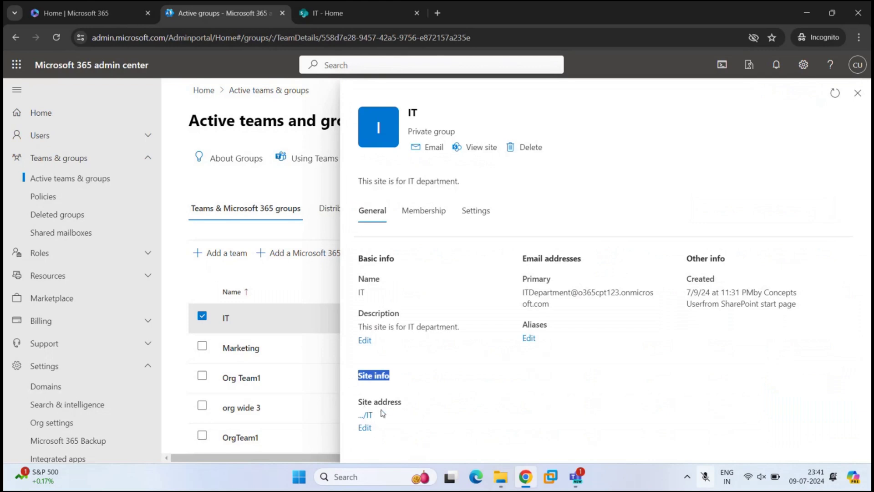
left_click(366, 414)
left_click(319, 18)
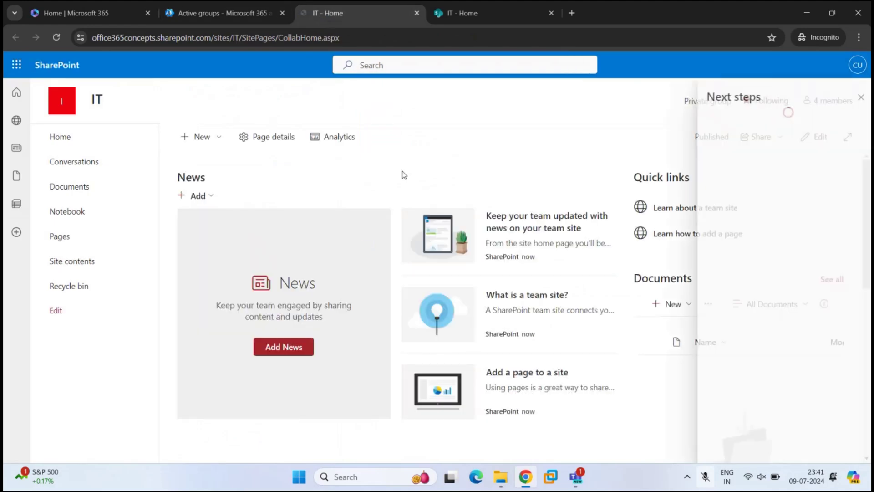
key("ctrl+shift+Tab")
left_click_drag(519, 258, 594, 261)
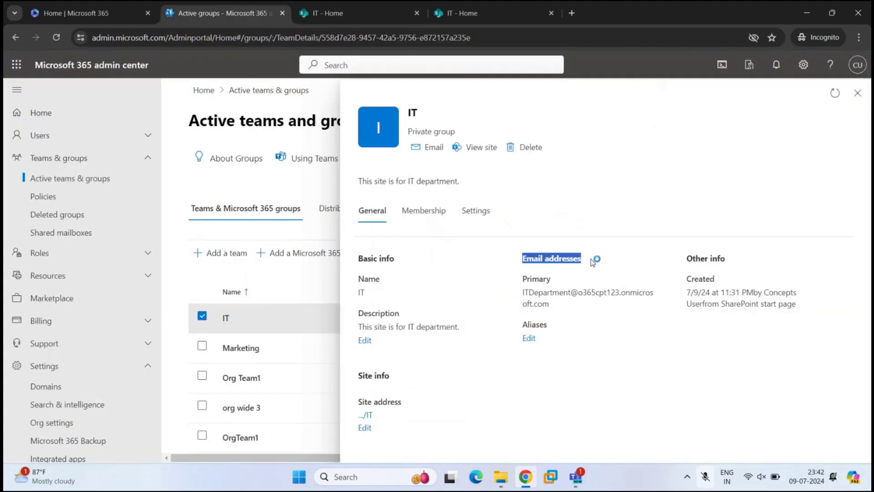
left_click_drag(523, 292, 574, 305)
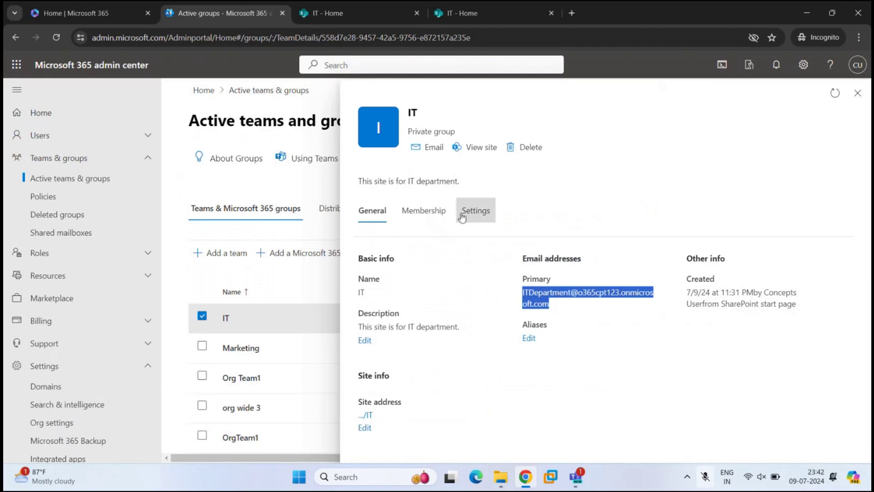
Compare the IT group's owners and members in the admin center with the group membership shown on the SharePoint site
left_click(424, 210)
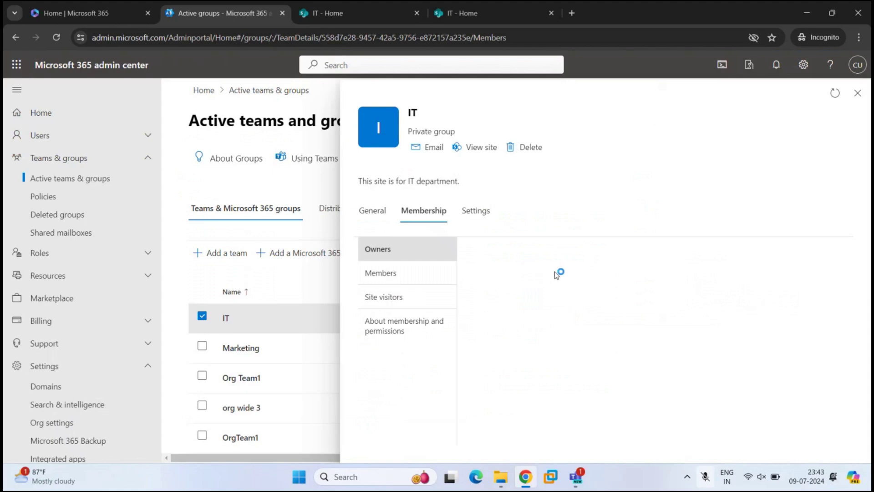
left_click(315, 18)
left_click(832, 101)
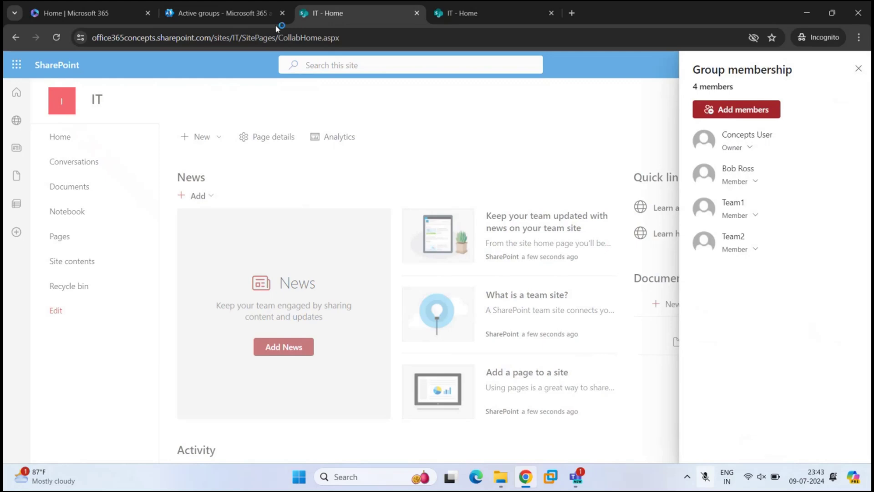
left_click(219, 13)
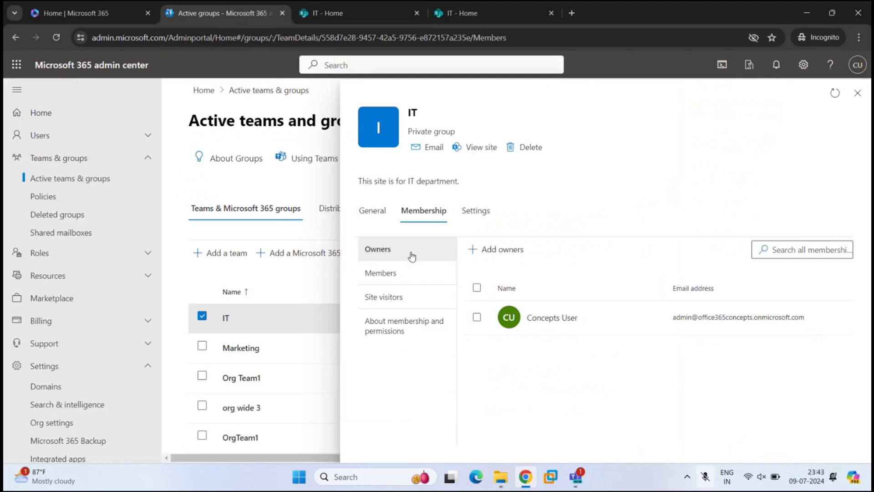
left_click(413, 278)
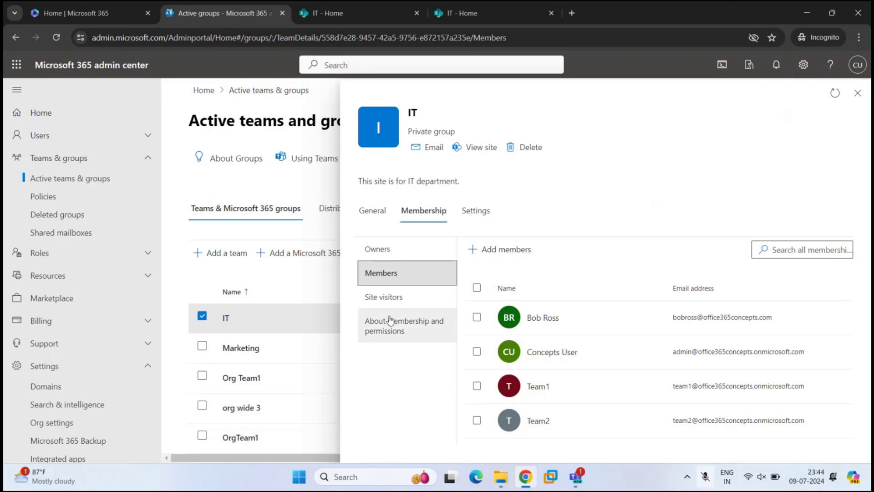
Add Team2 as a site visitor of the IT site
left_click(378, 297)
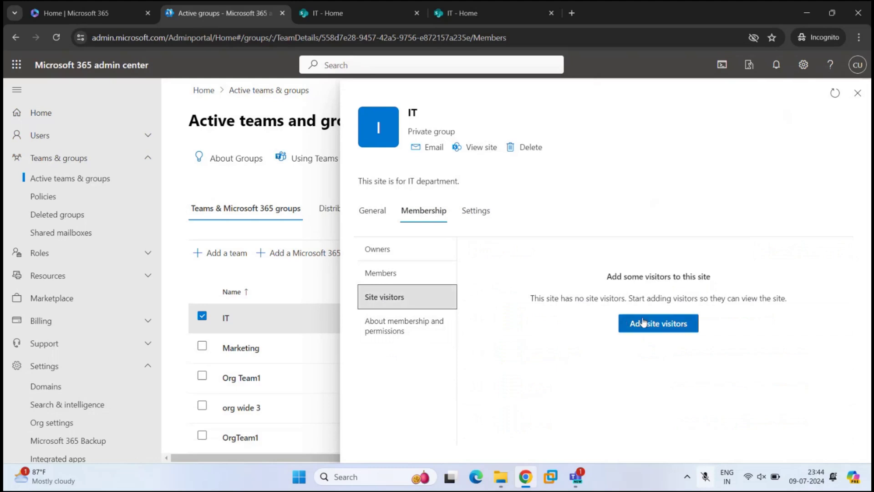
left_click(657, 329)
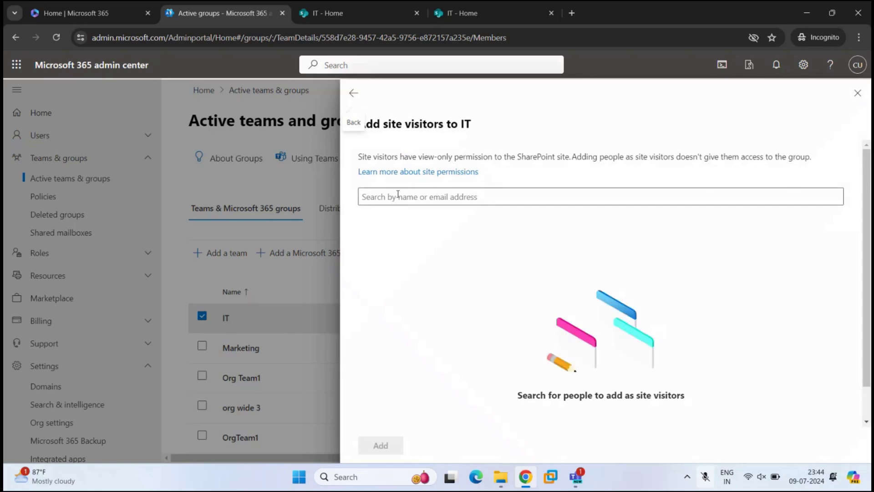
left_click(398, 195)
type("team2")
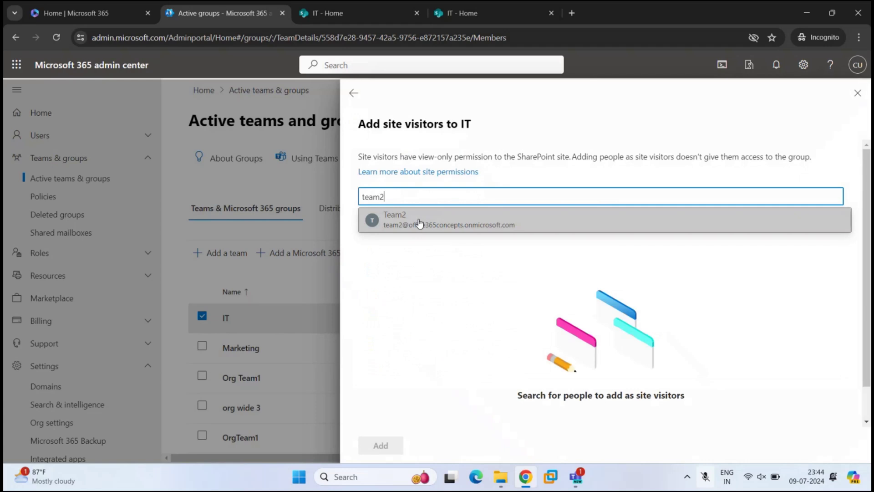
left_click(420, 223)
left_click(382, 446)
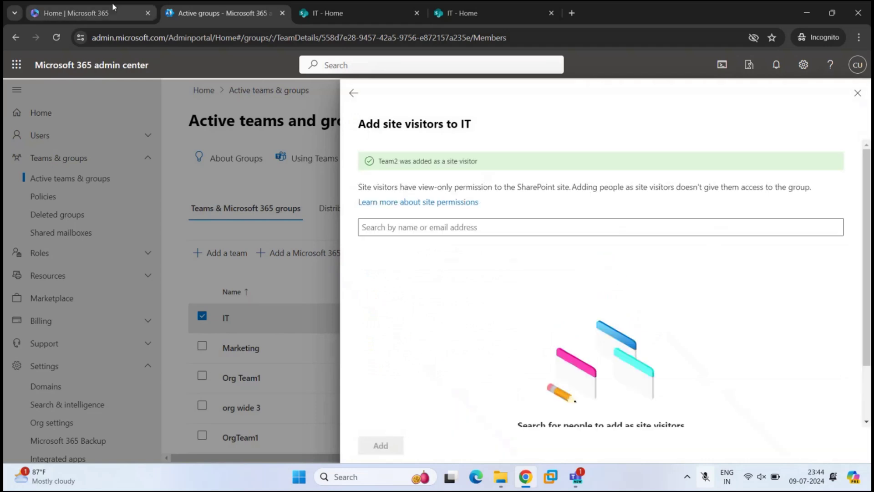
left_click(77, 17)
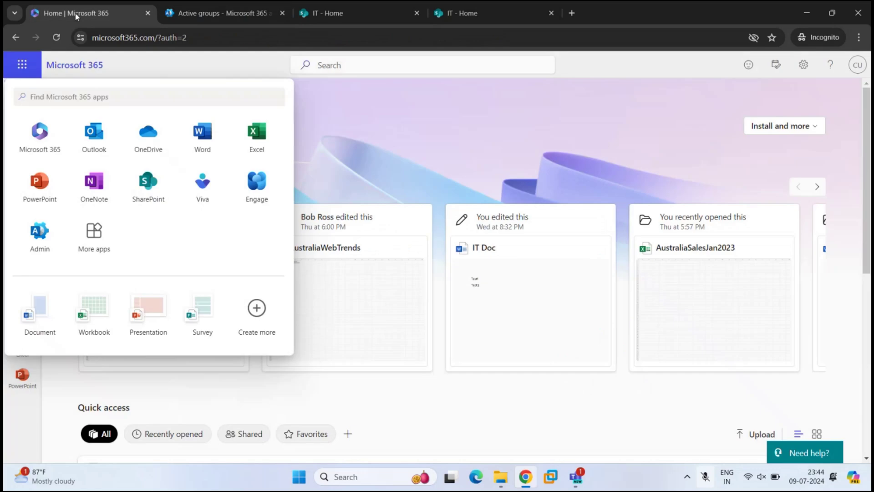
left_click(410, 128)
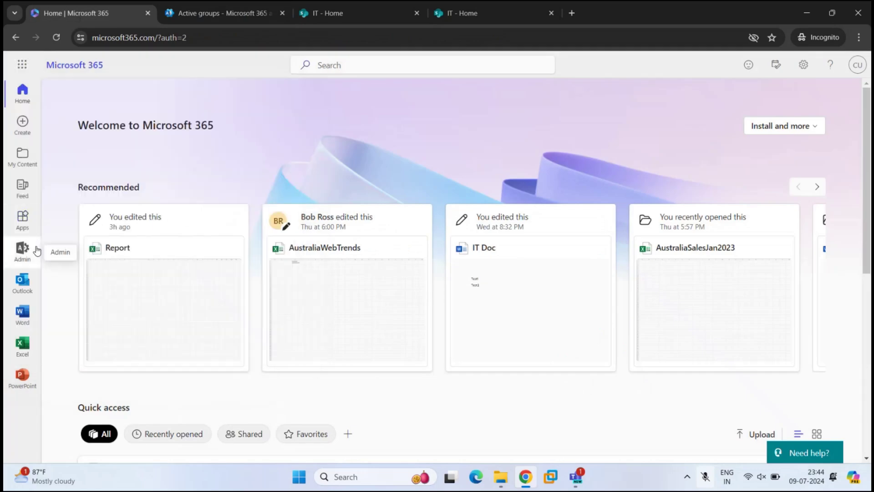
left_click(201, 15)
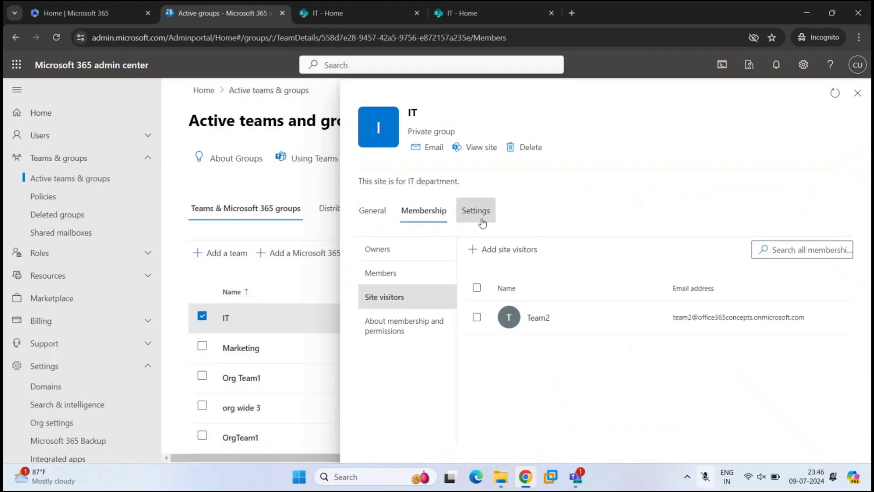
Set the IT group's privacy to Public in its settings
left_click(478, 213)
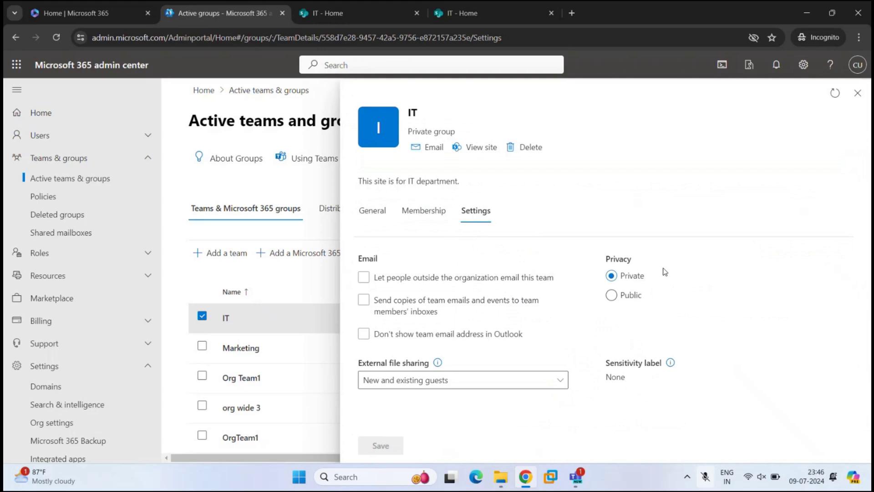
left_click(612, 295)
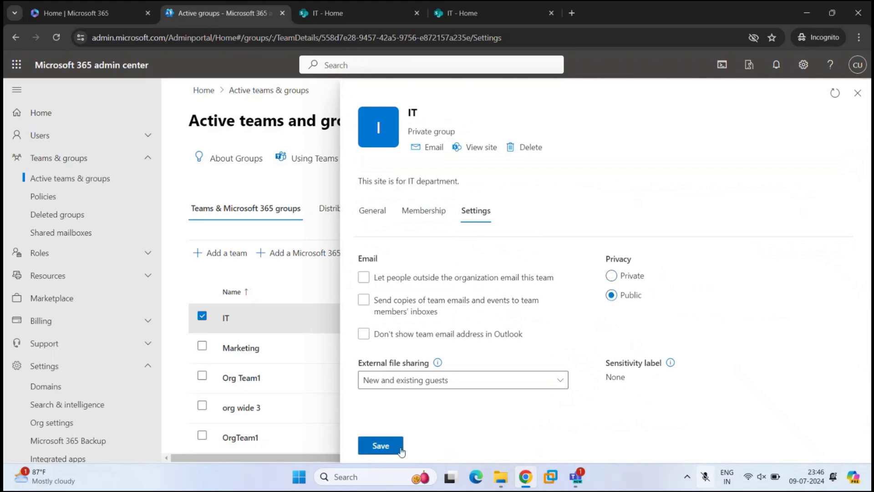